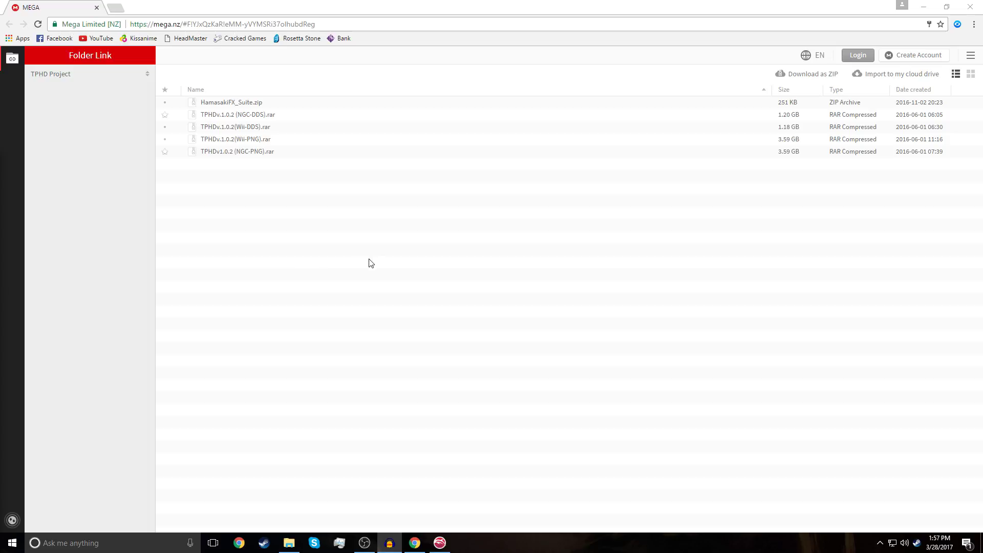
# Check the shared MEGA folder's full address and its TPHDv1.0.2 (NGC-PNG).rar entry, and close the browser.
pyautogui.click(215, 24)
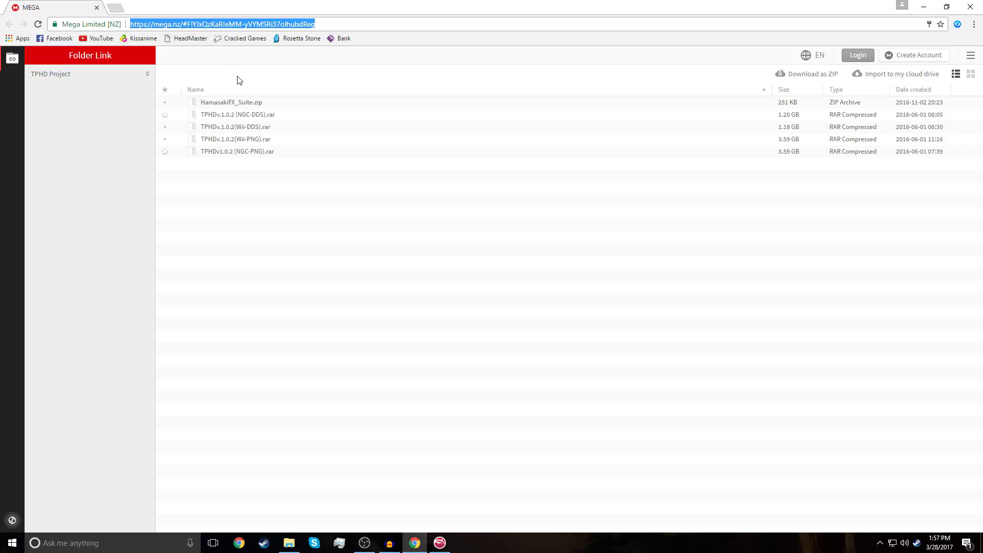
pyautogui.click(260, 155)
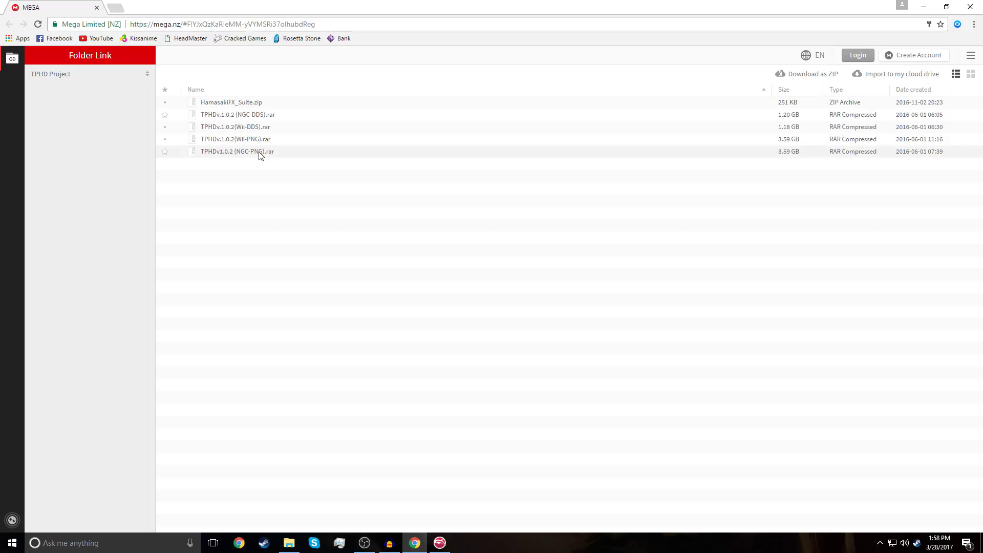
pyautogui.click(970, 7)
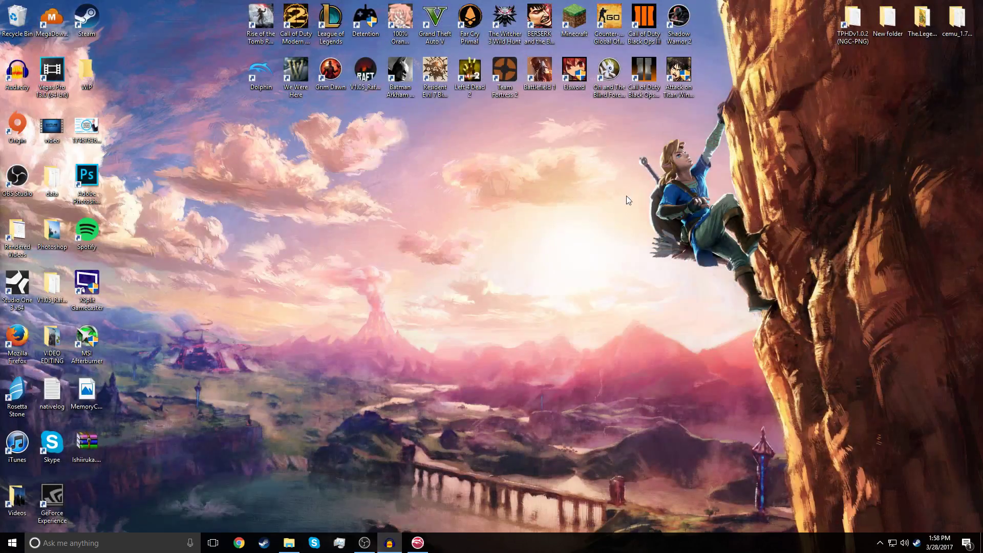
# Open the Build 1.0.2 folder inside TPHDv1.0.2 (NGC-PNG) from the desktop and launch the TPHDv1.0.2 (NGC) application.
pyautogui.doubleClick(848, 22)
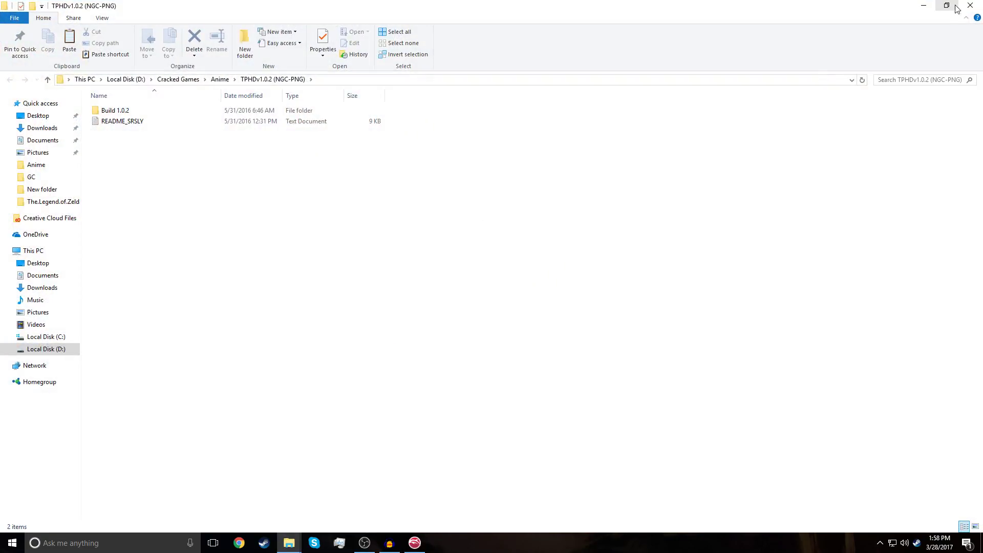
pyautogui.click(946, 5)
pyautogui.moveTo(574, 224); pyautogui.dragTo(512, 152)
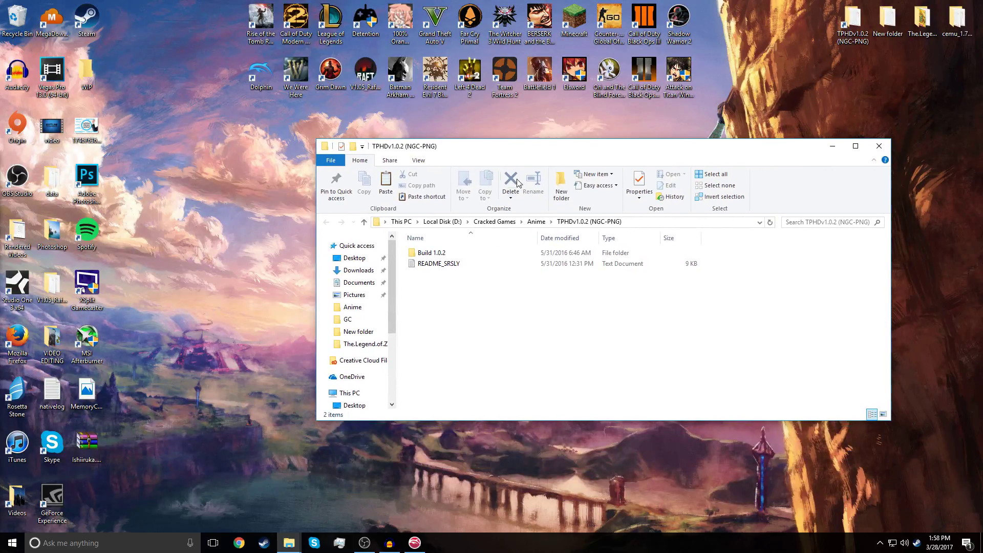
pyautogui.doubleClick(457, 254)
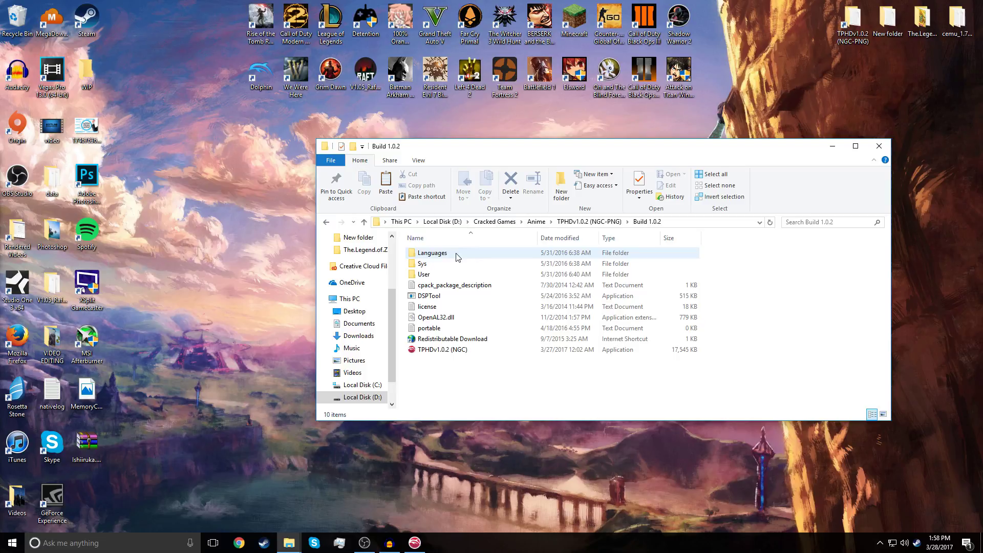
pyautogui.doubleClick(465, 350)
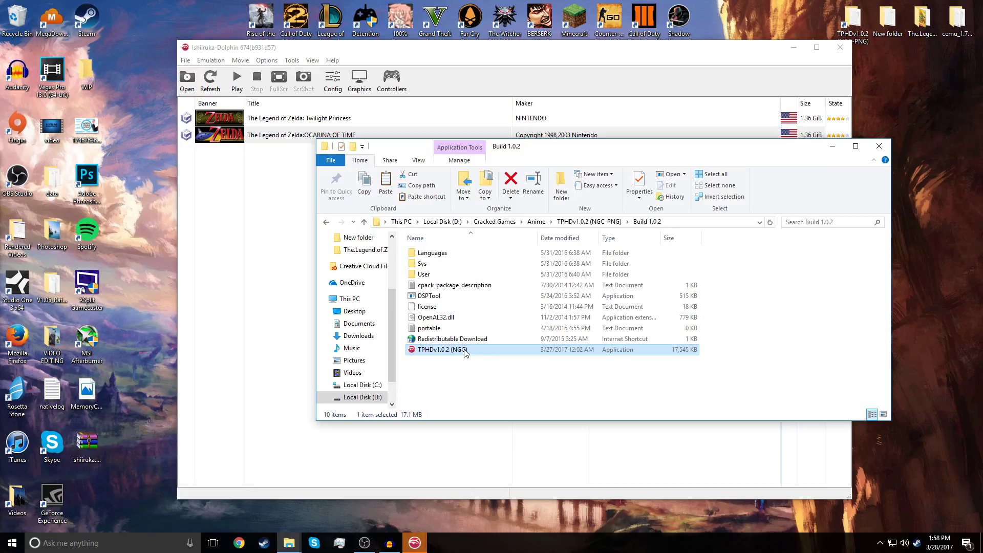
# Switch to Chrome, search the web for emuparadise and open the Emuparadise site.
pyautogui.click(279, 242)
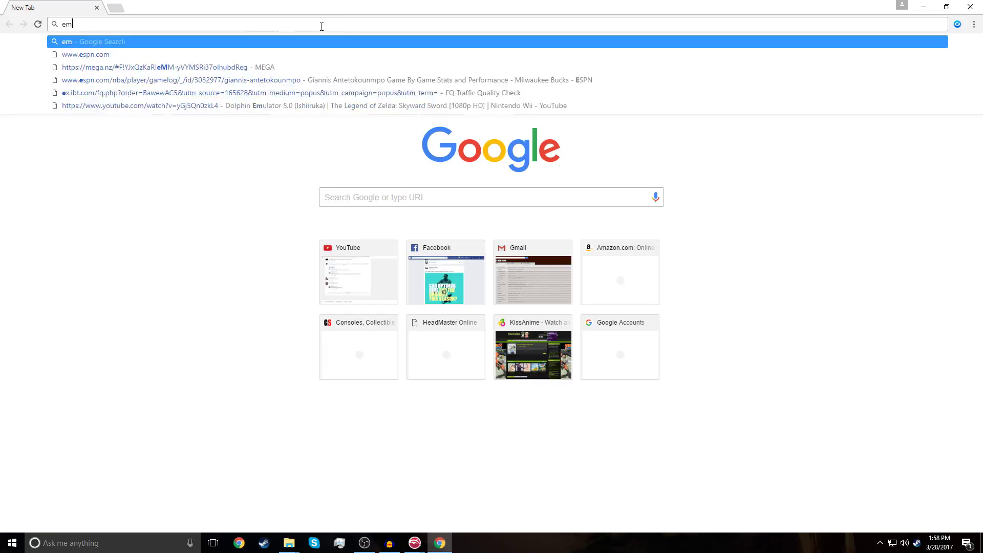
pyautogui.press('Return')
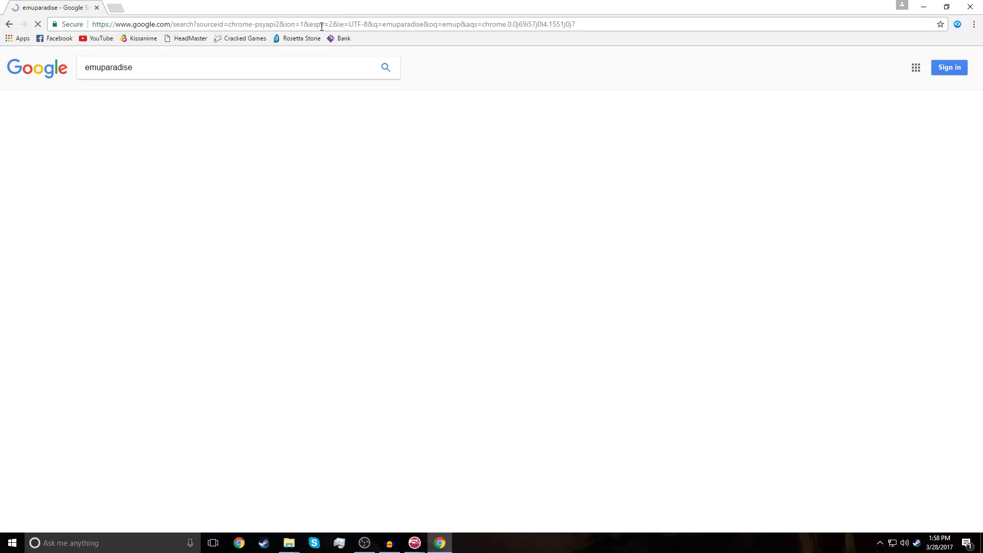
pyautogui.click(177, 139)
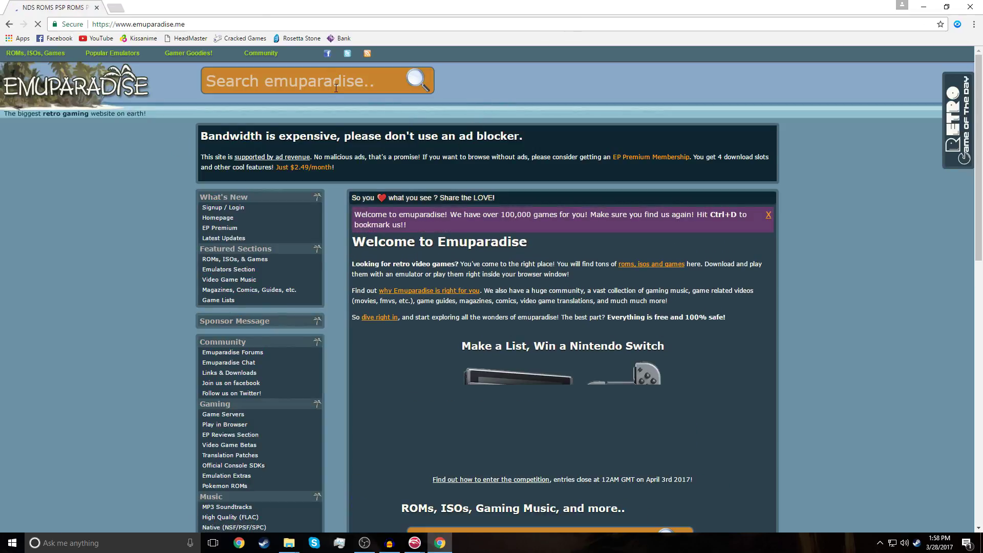
# Search Emuparadise for "twilight princess" and open the GameCube page The Legend Of Zelda Twilight Princess ISO.
pyautogui.click(335, 70)
pyautogui.write('twilight princess')
pyautogui.press('Return')
pyautogui.scroll(-4, 450, 316)
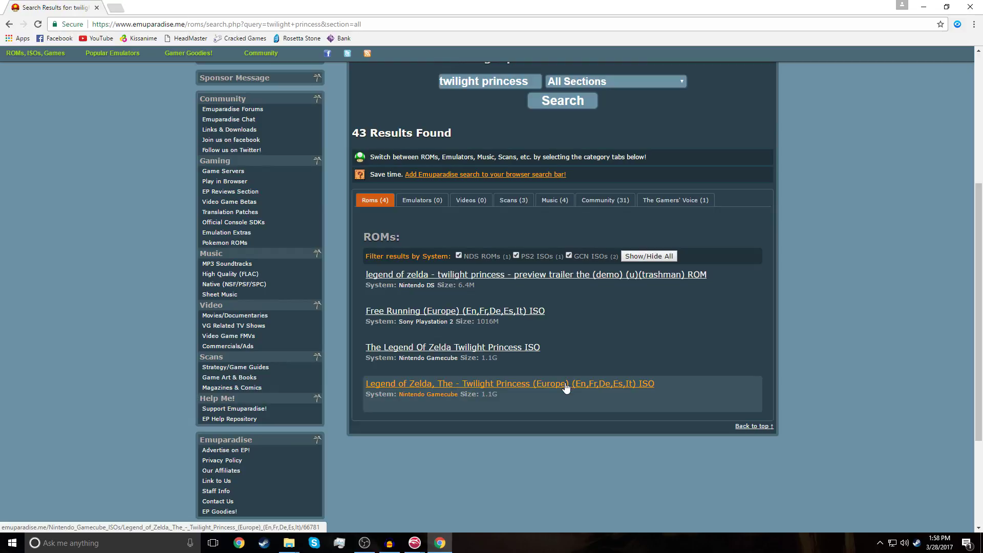
pyautogui.click(505, 348)
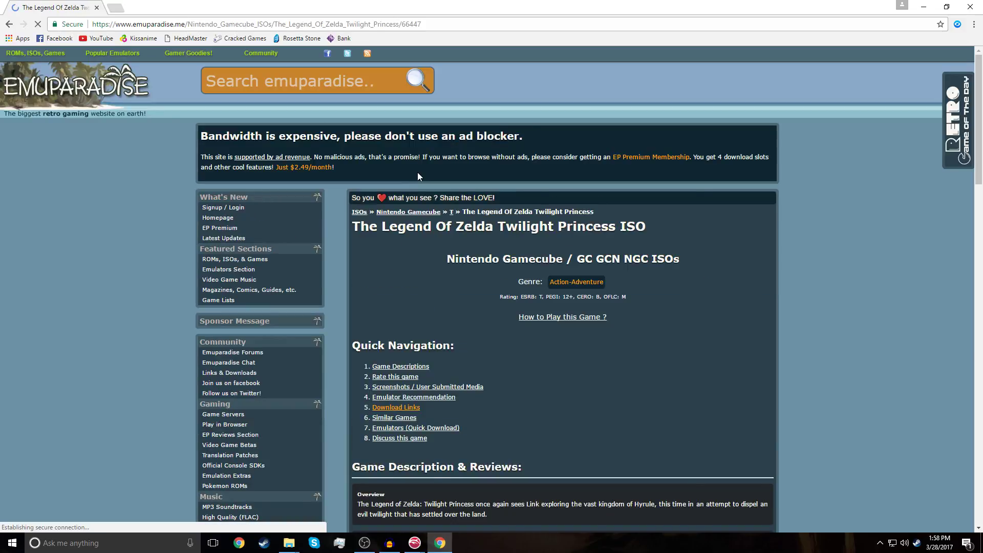
# Go to the game page's download links and open the download page for The Legend Of Zelda Twilight Princess.
pyautogui.scroll(-5, 462, 202)
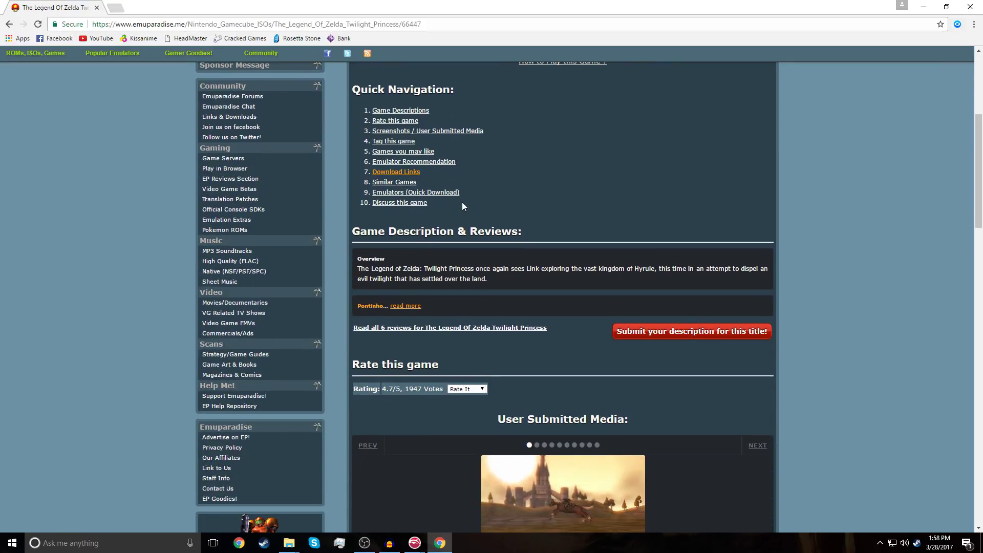
pyautogui.click(399, 171)
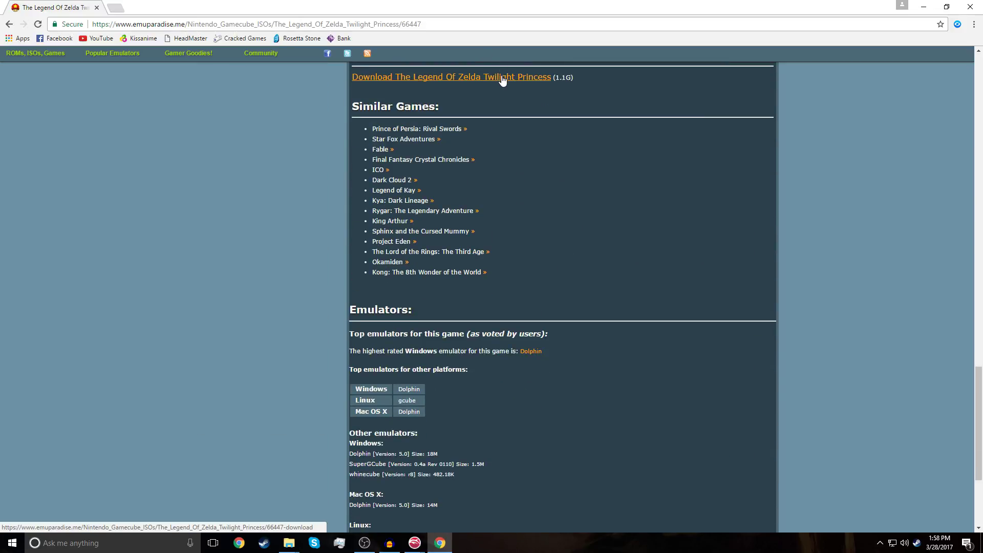
pyautogui.click(497, 78)
pyautogui.scroll(-6, 454, 234)
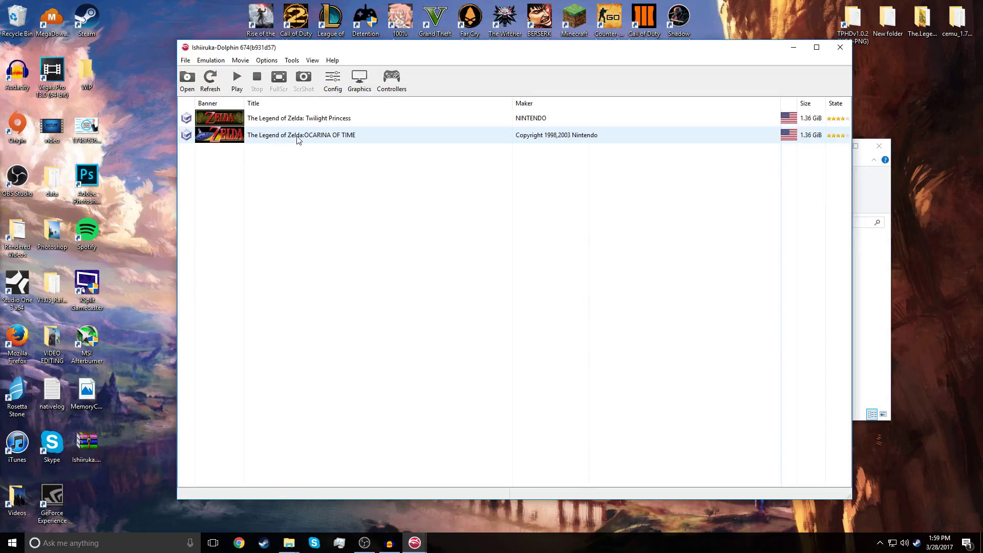
# Minimize the Build 1.0.2 folder window and open the properties of The Legend of Zelda: Twilight Princess in Ishiiruka-Dolphin.
pyautogui.click(860, 214)
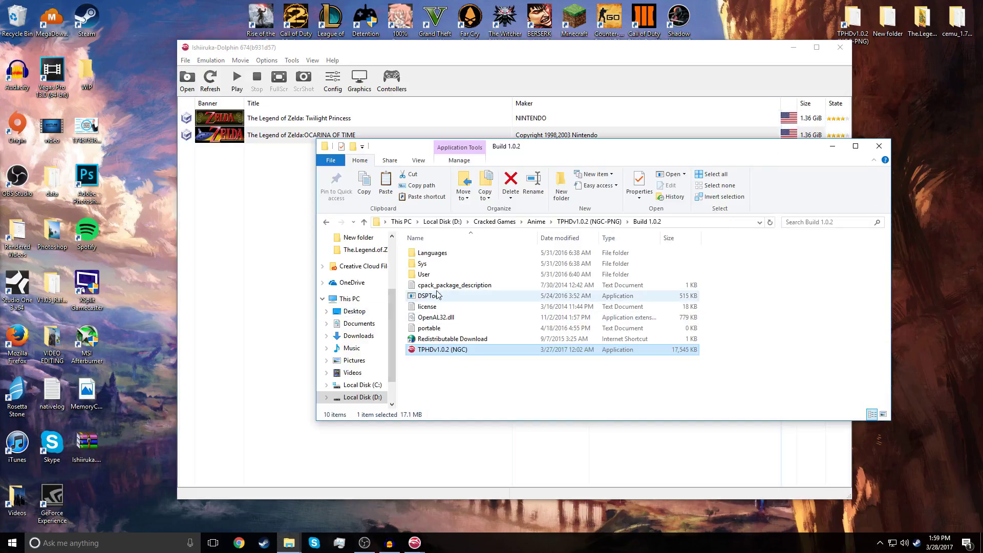
pyautogui.click(832, 146)
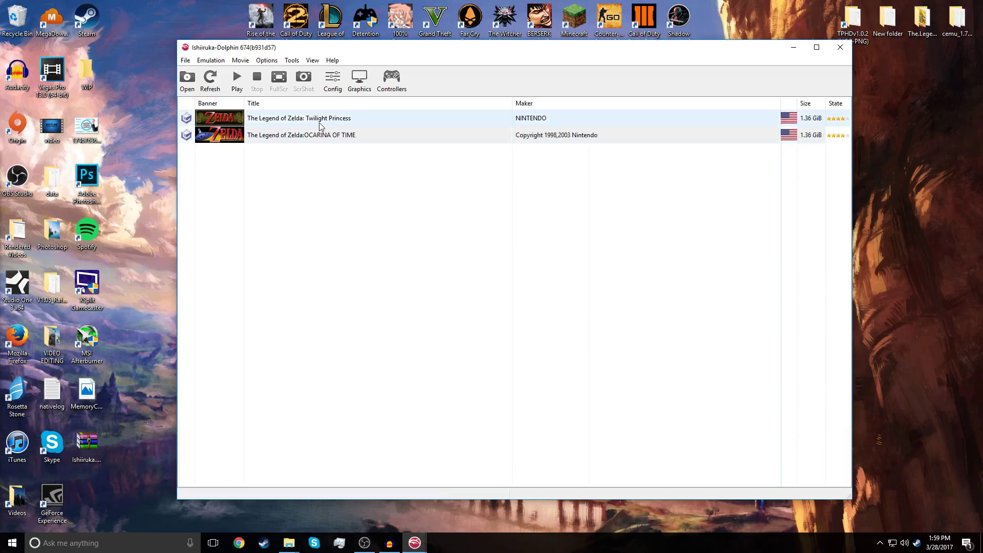
pyautogui.click(322, 121)
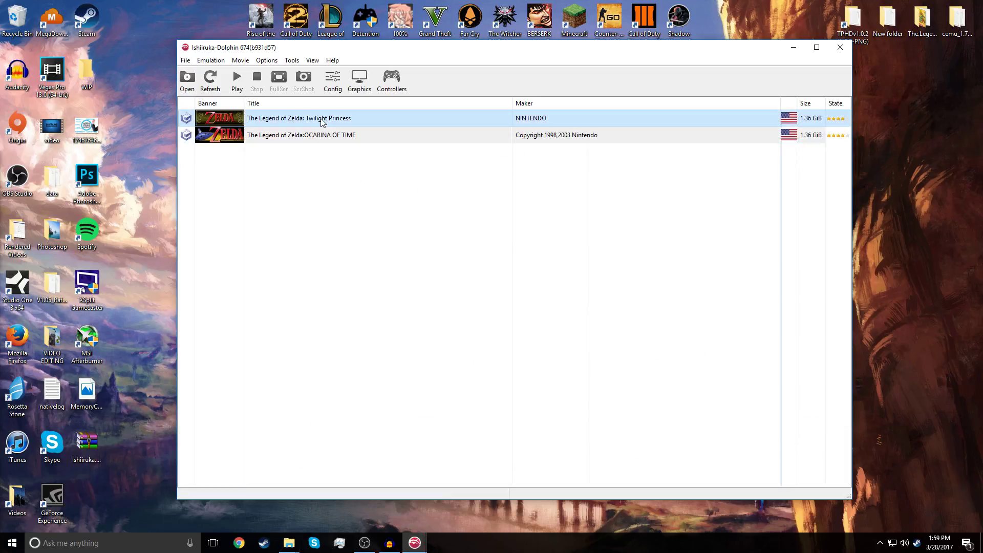
pyautogui.rightClick(322, 121)
pyautogui.click(353, 123)
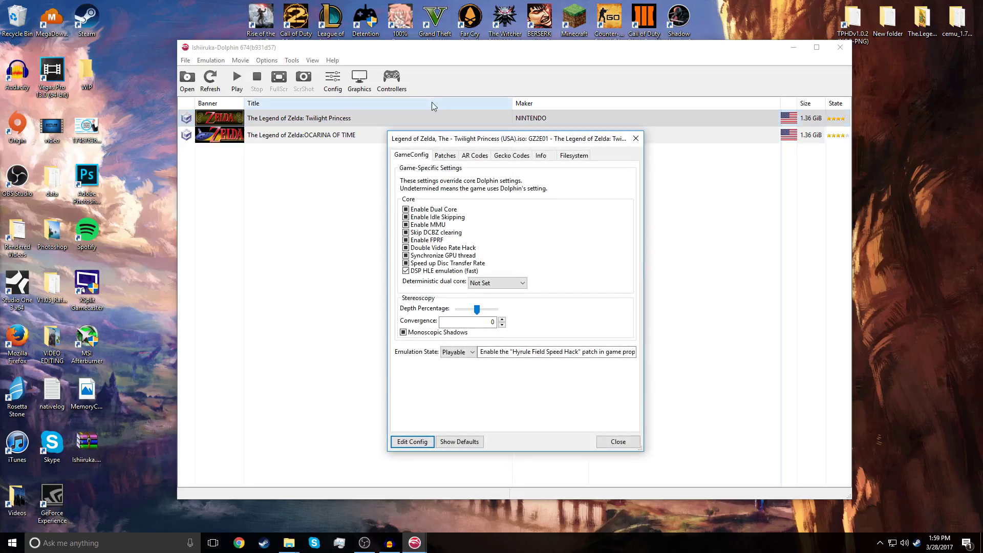
# Review the game's patches and the last entries of its Action Replay code list.
pyautogui.click(461, 157)
pyautogui.click(453, 158)
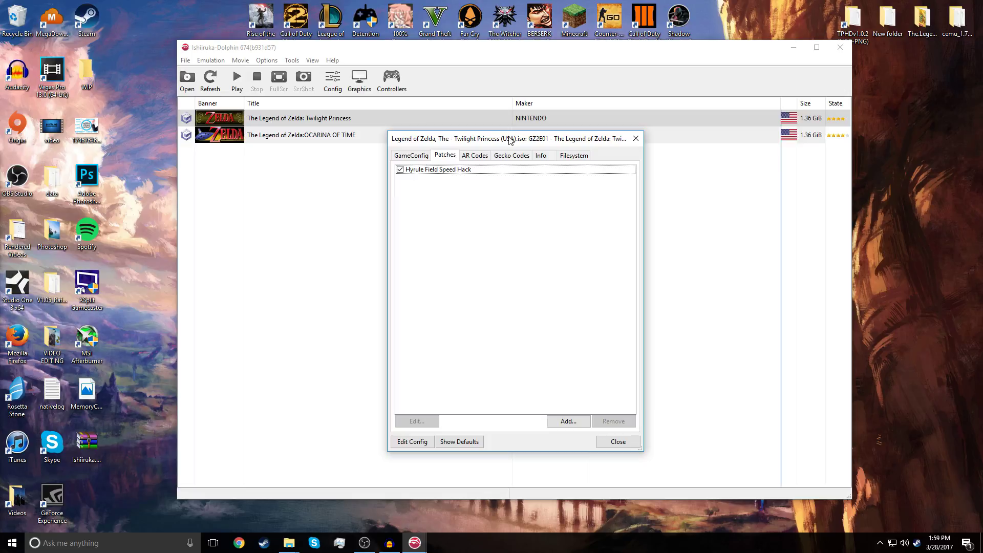
pyautogui.click(481, 158)
pyautogui.scroll(-10, 469, 248)
pyautogui.moveTo(631, 205)
pyautogui.mouseDown()
pyautogui.moveTo(629, 177)
pyautogui.moveTo(624, 407)
pyautogui.mouseUp()
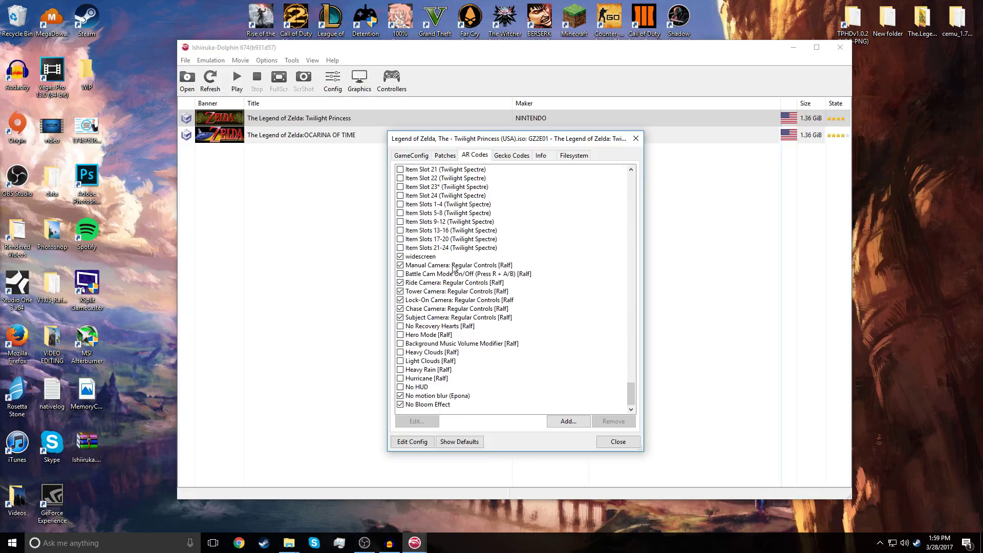
# Open the widescreen Action Replay code for inspection and accept it as it stands.
pyautogui.click(432, 258)
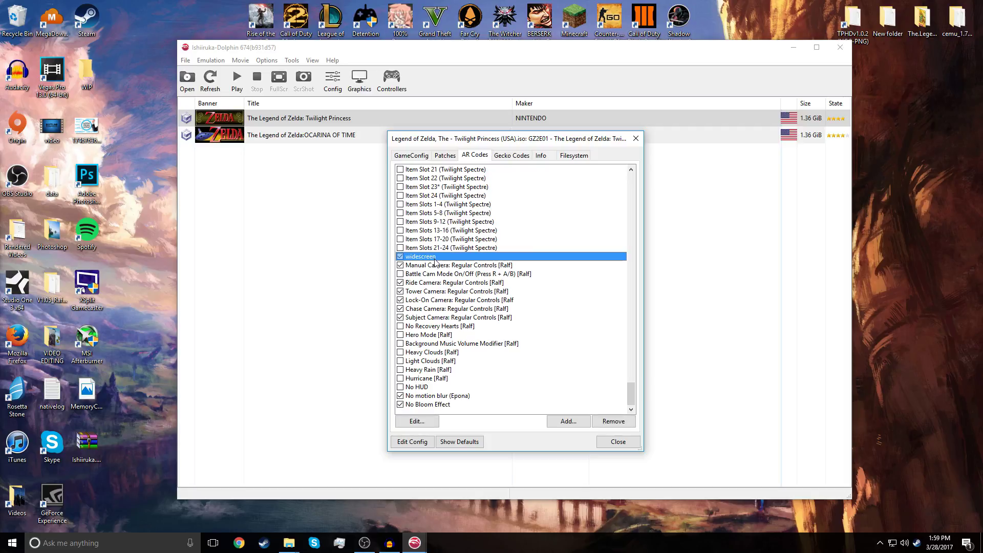
pyautogui.click(415, 421)
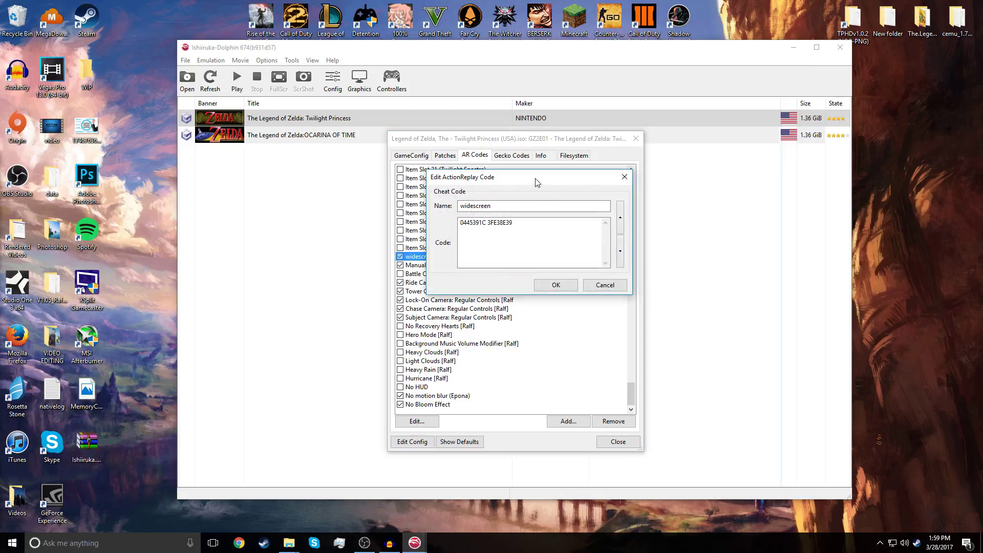
pyautogui.moveTo(522, 181); pyautogui.dragTo(624, 206)
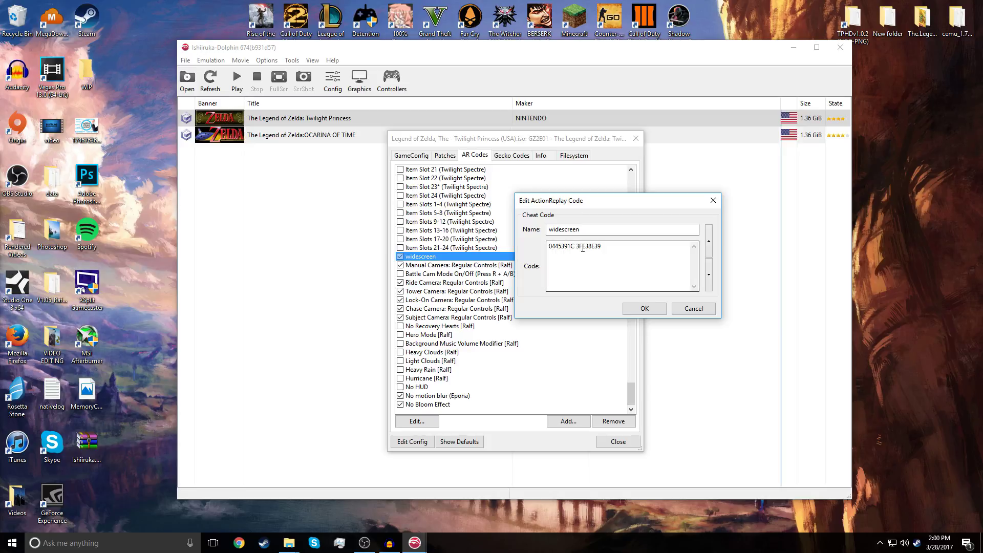
pyautogui.moveTo(609, 205); pyautogui.dragTo(586, 242)
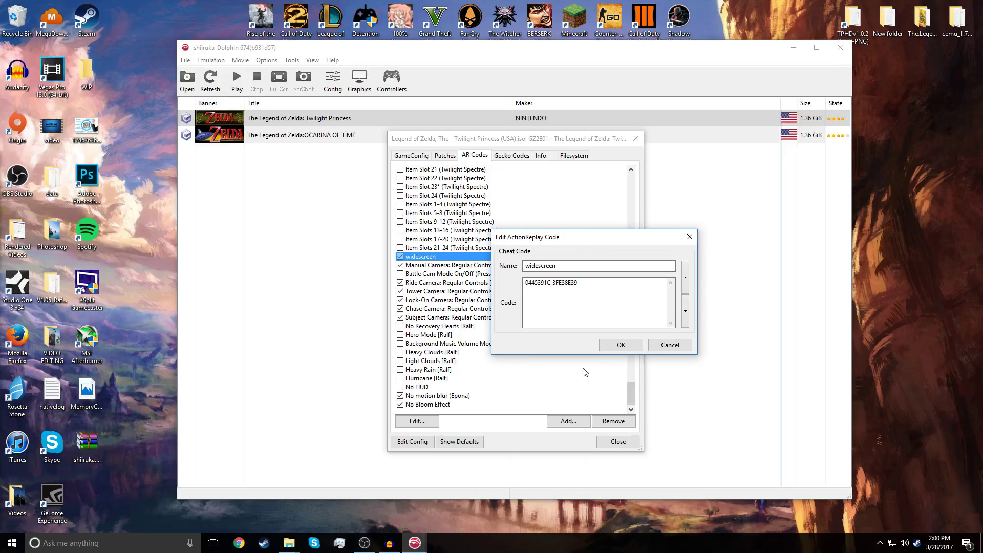
pyautogui.click(621, 346)
# Look through the game's Gecko codes, info and disc filesystem, and close its properties.
pyautogui.moveTo(630, 186); pyautogui.dragTo(631, 395)
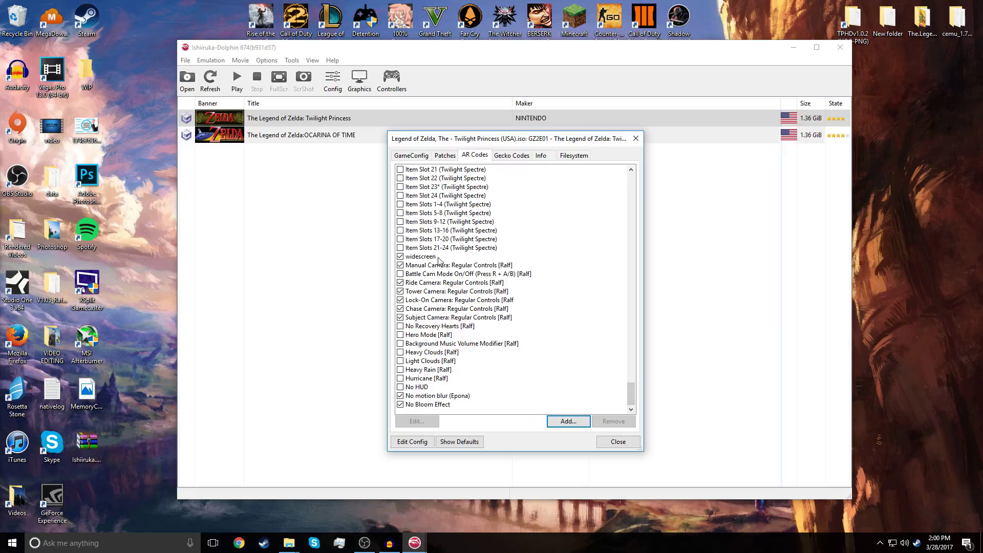
pyautogui.click(507, 155)
pyautogui.click(542, 156)
pyautogui.click(569, 156)
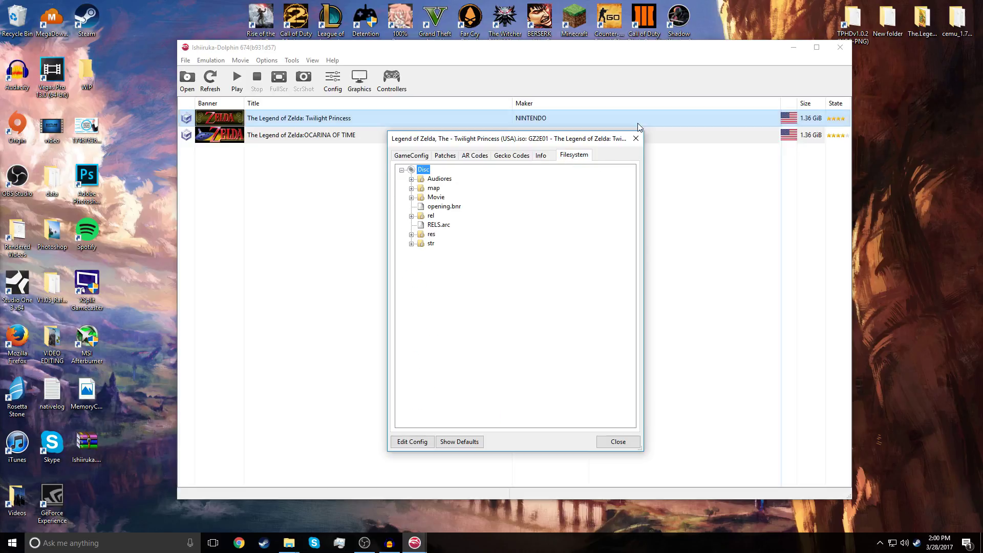
pyautogui.click(631, 445)
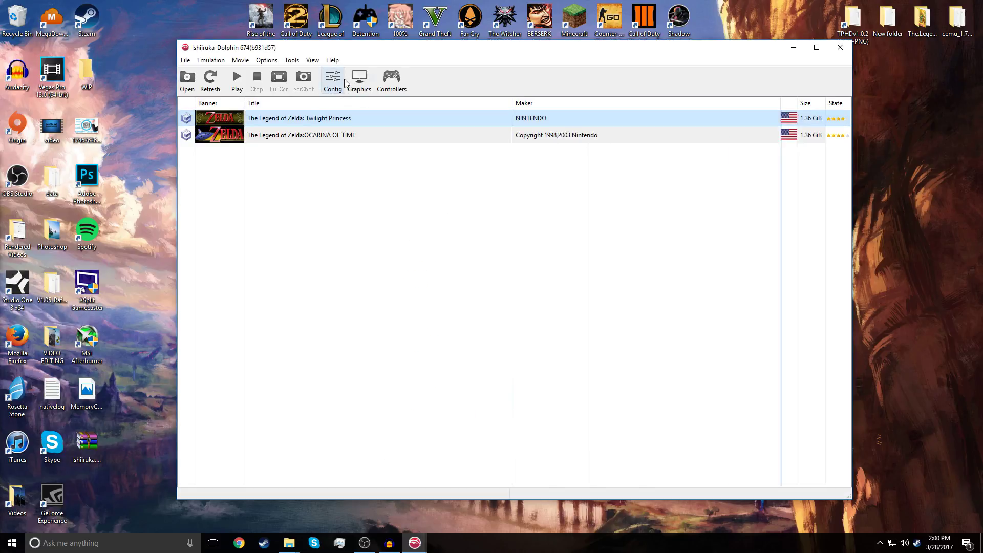
# In the graphics configuration, choose the NVIDIA GeForce GTX 1070 adapter and the Direct3D11 backend.
pyautogui.click(360, 80)
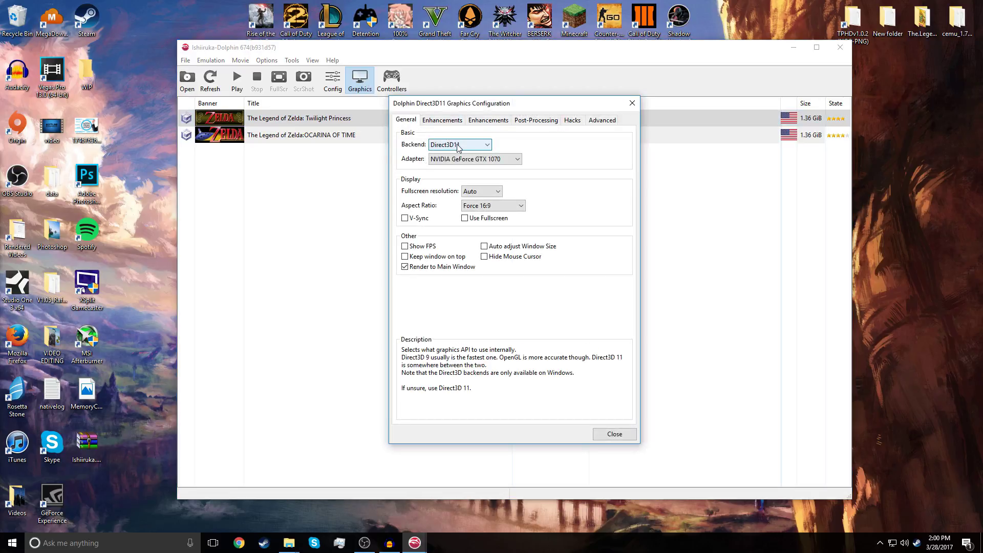
pyautogui.click(450, 161)
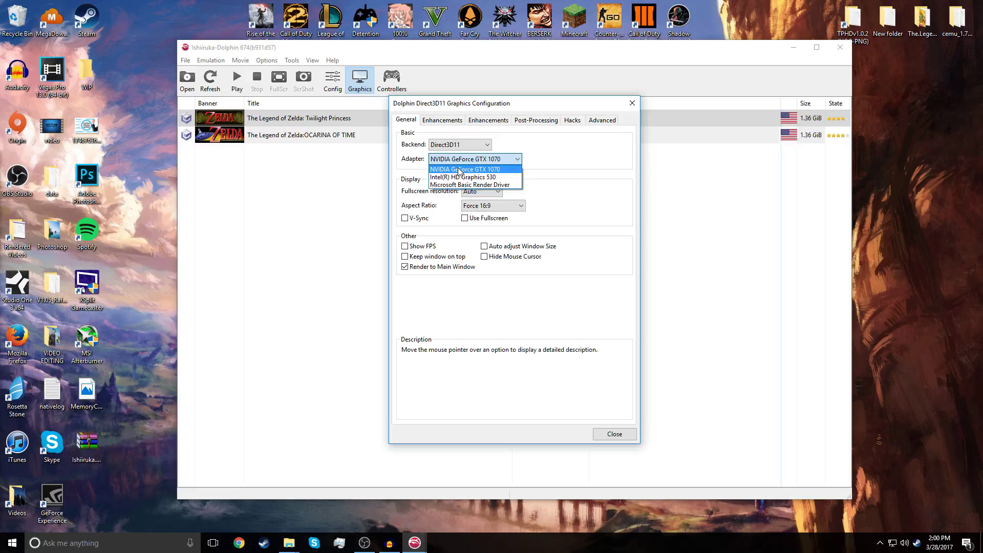
pyautogui.click(460, 170)
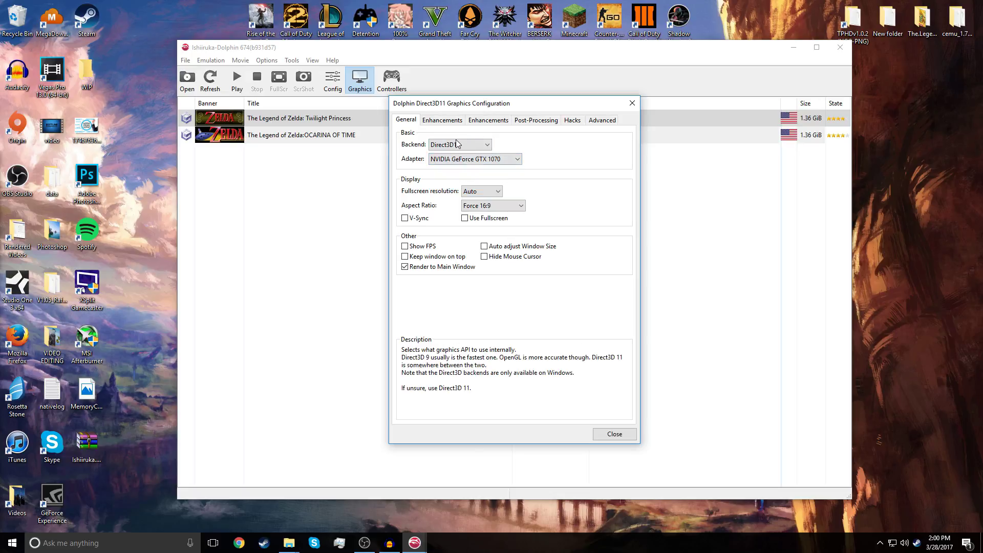
pyautogui.click(466, 145)
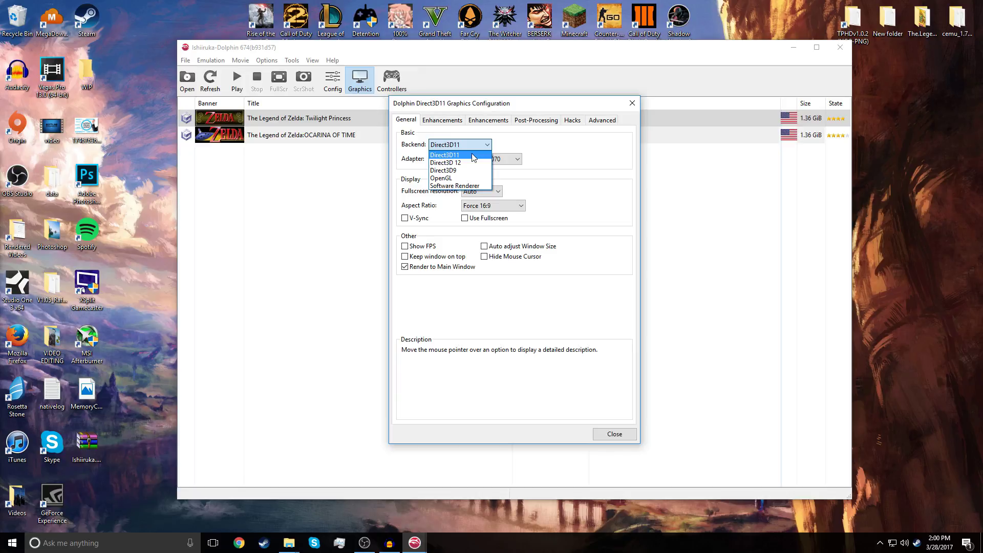
pyautogui.click(472, 155)
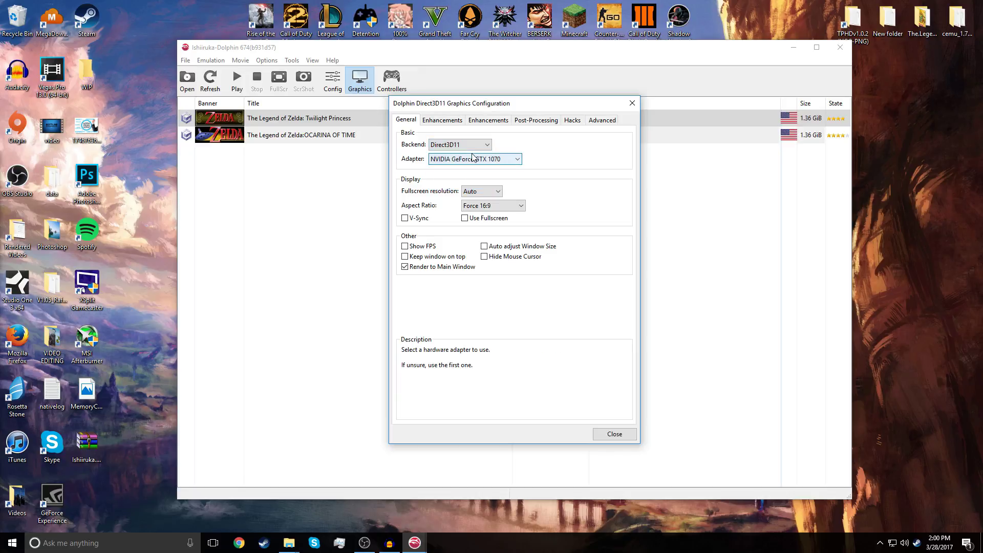
# Check the aspect ratio choices and bring up the internal resolution and anti-aliasing enhancement settings.
pyautogui.click(488, 210)
pyautogui.click(487, 206)
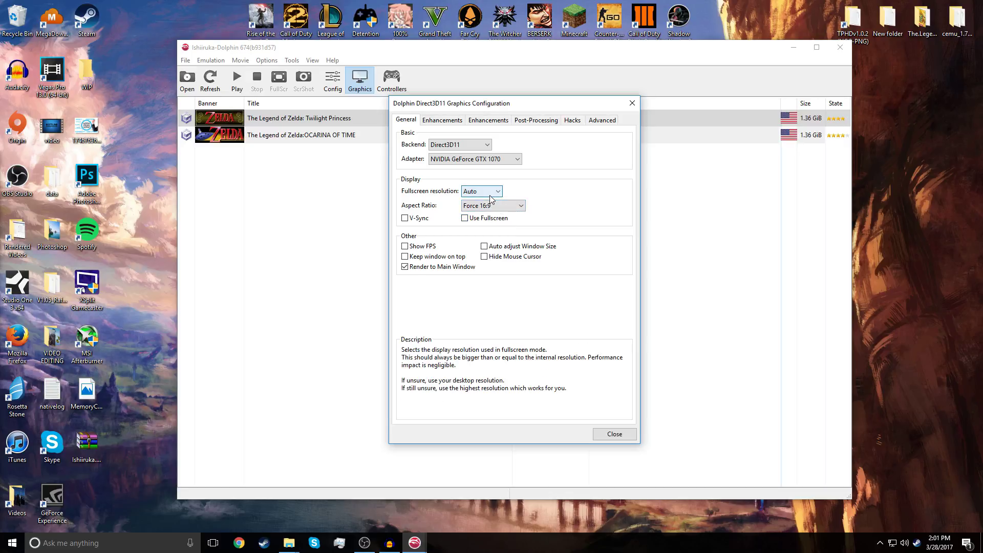
pyautogui.click(452, 120)
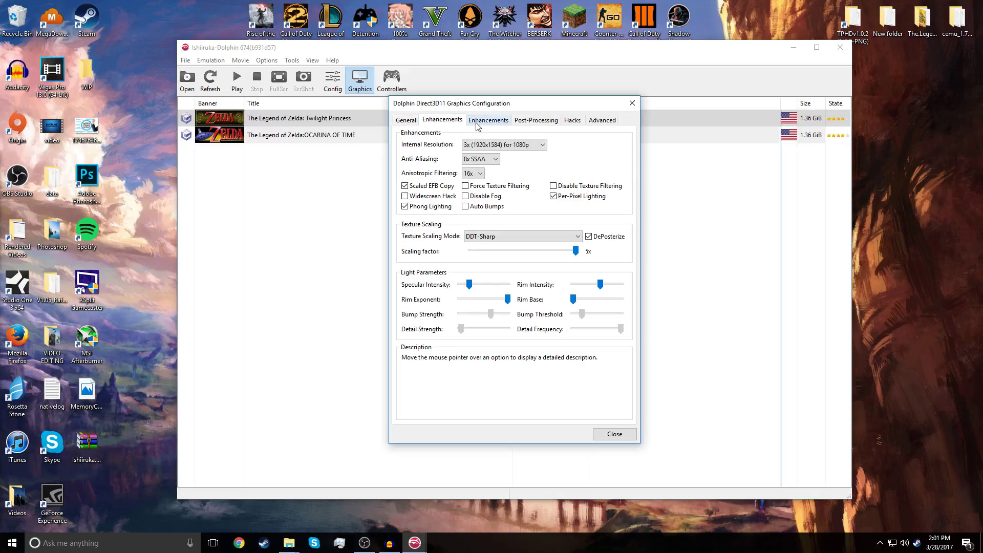
# Choose 3x (1920x1584) for 1080p internal resolution, 8x SSAA anti-aliasing and 16x anisotropic filtering.
pyautogui.click(480, 145)
pyautogui.click(480, 146)
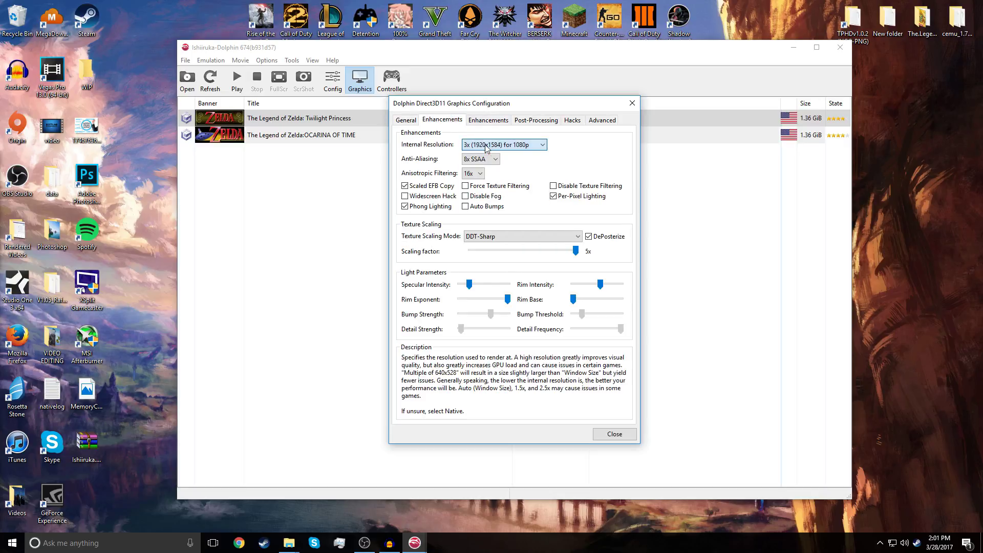
pyautogui.click(480, 147)
pyautogui.click(512, 201)
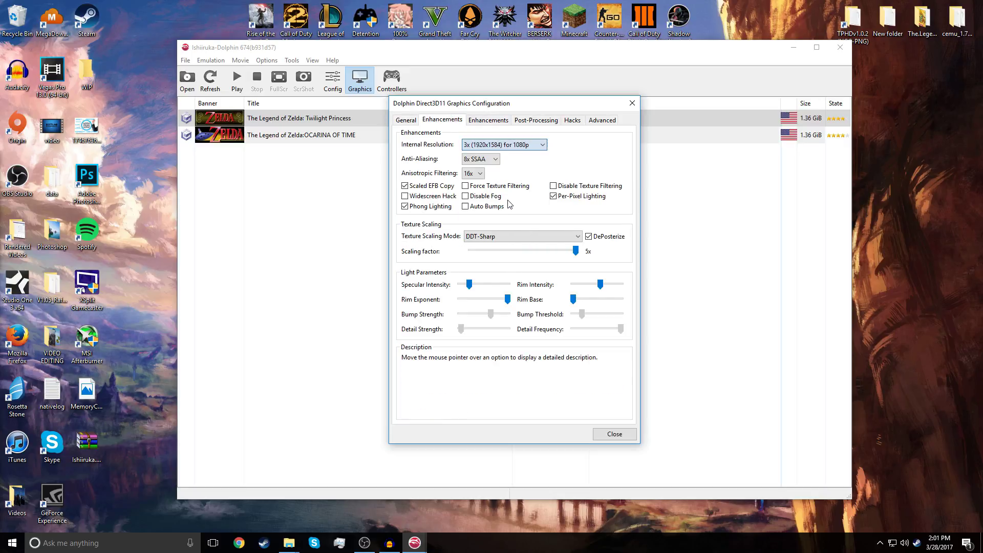
pyautogui.click(489, 159)
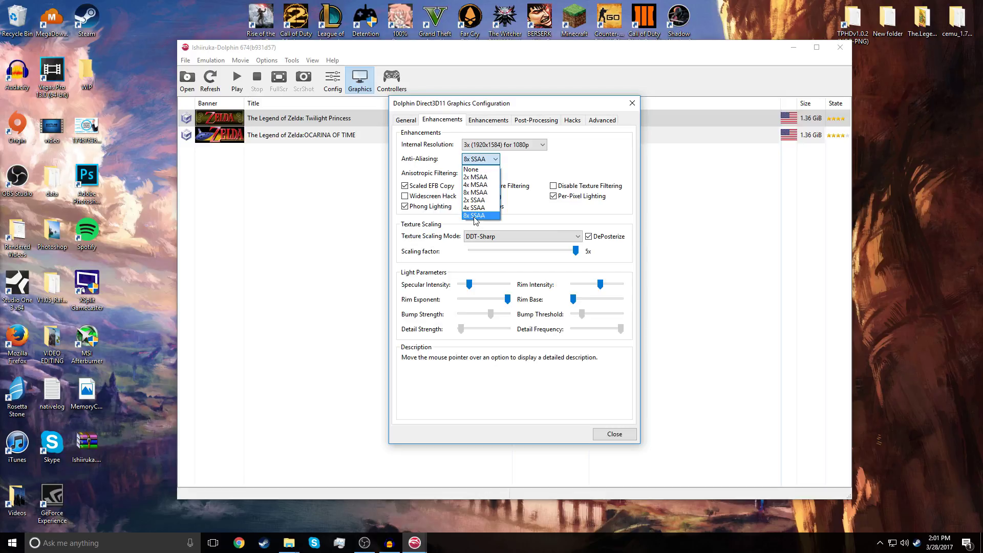
pyautogui.click(475, 215)
pyautogui.click(472, 173)
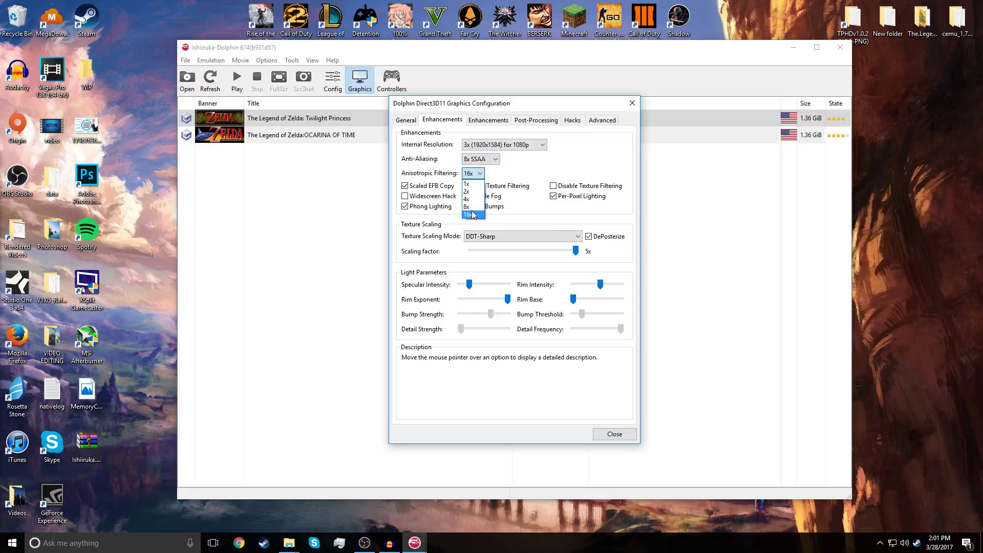
pyautogui.click(473, 214)
pyautogui.moveTo(411, 199)
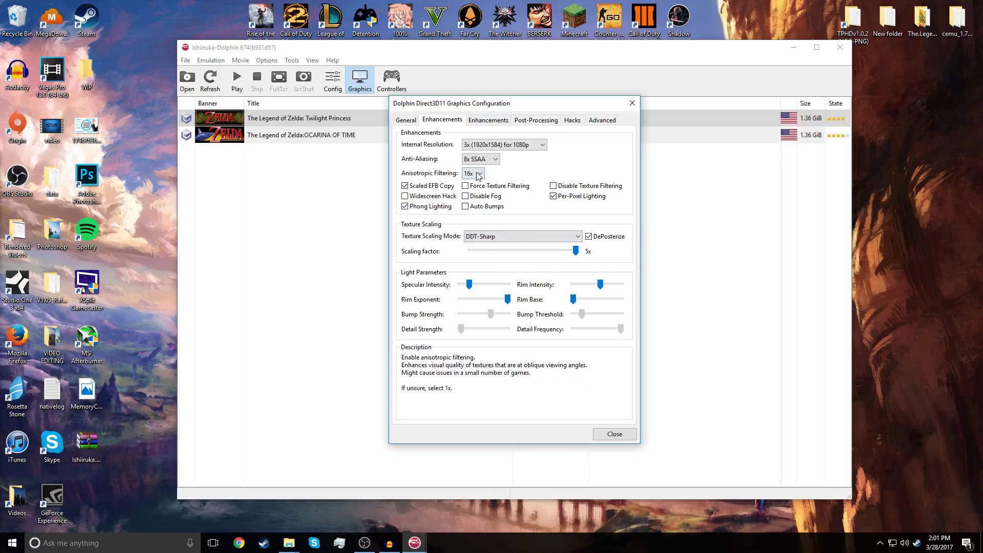
# Add the A - Vanilla High post-processing shader and close the graphics configuration.
pyautogui.click(487, 123)
pyautogui.click(536, 119)
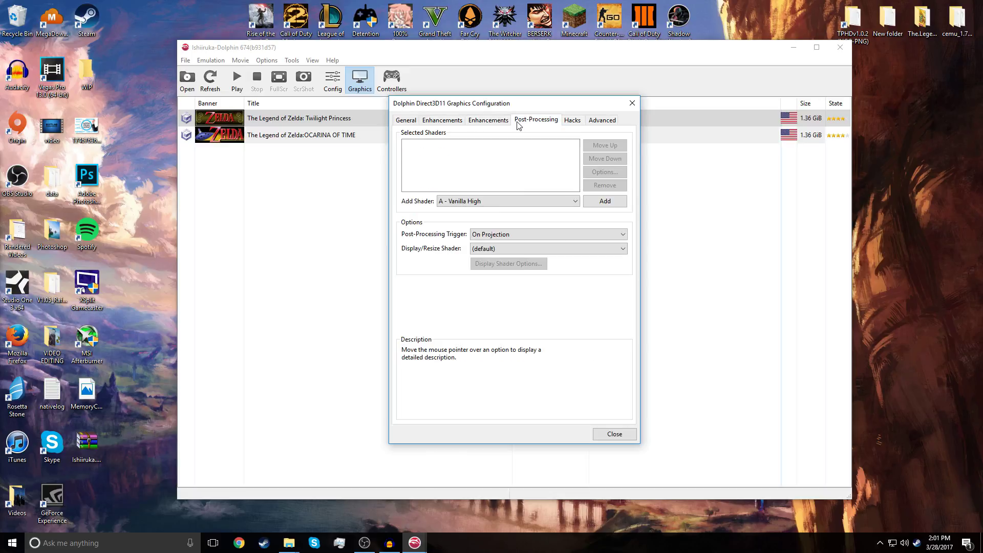
pyautogui.click(509, 201)
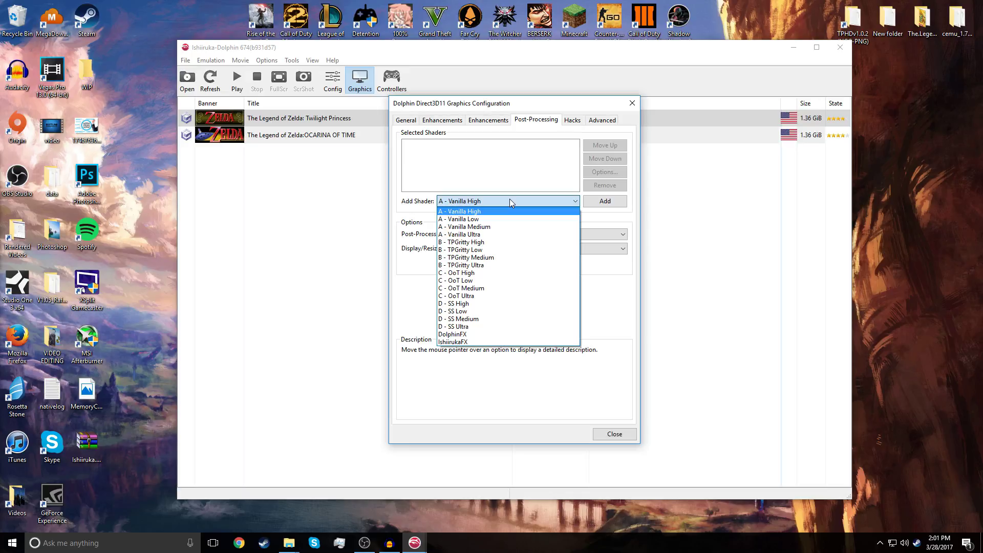
pyautogui.click(504, 234)
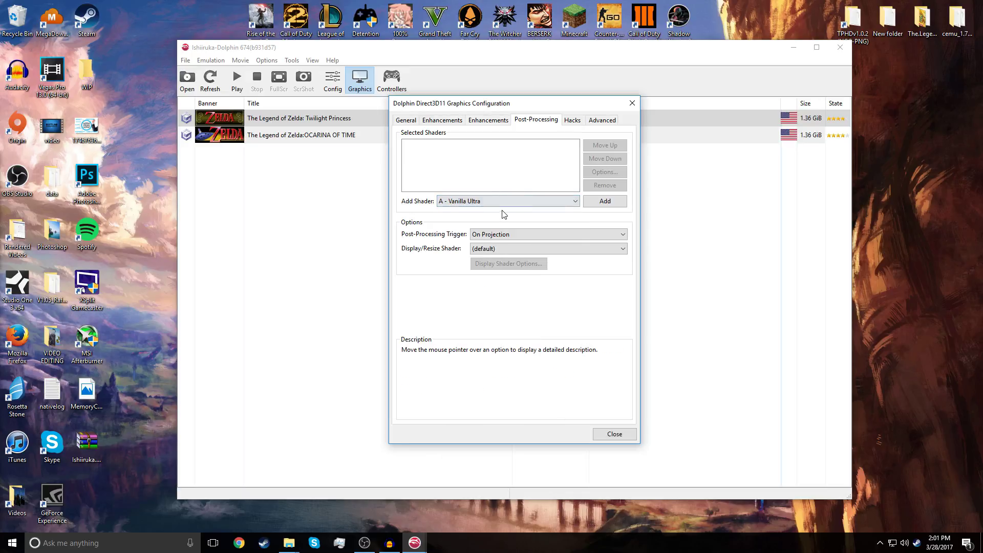
pyautogui.click(552, 203)
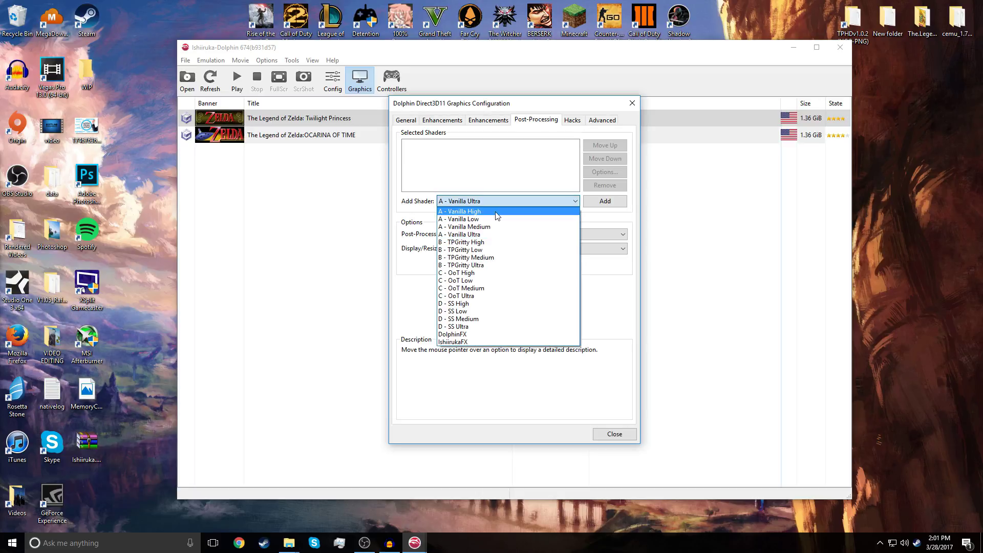
pyautogui.click(477, 210)
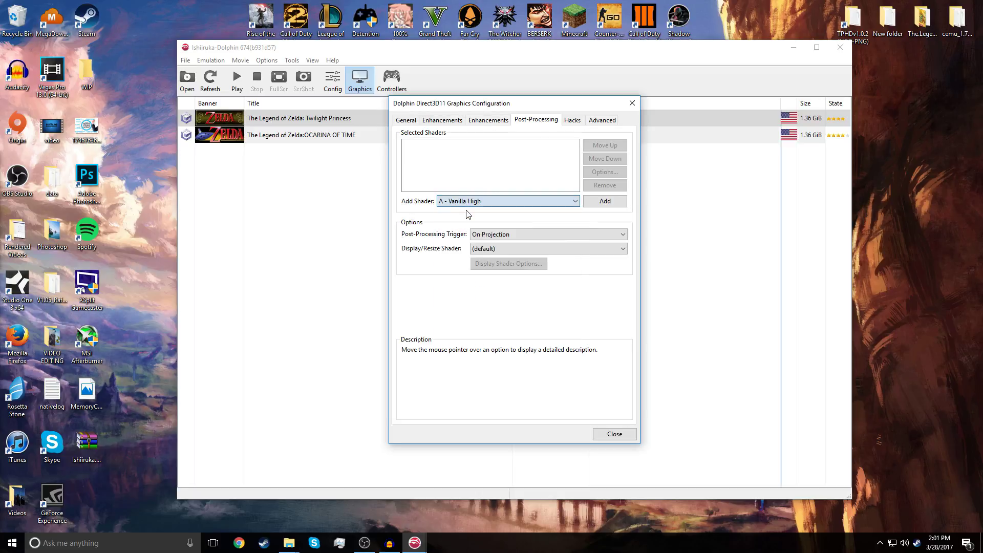
pyautogui.click(595, 201)
pyautogui.click(614, 435)
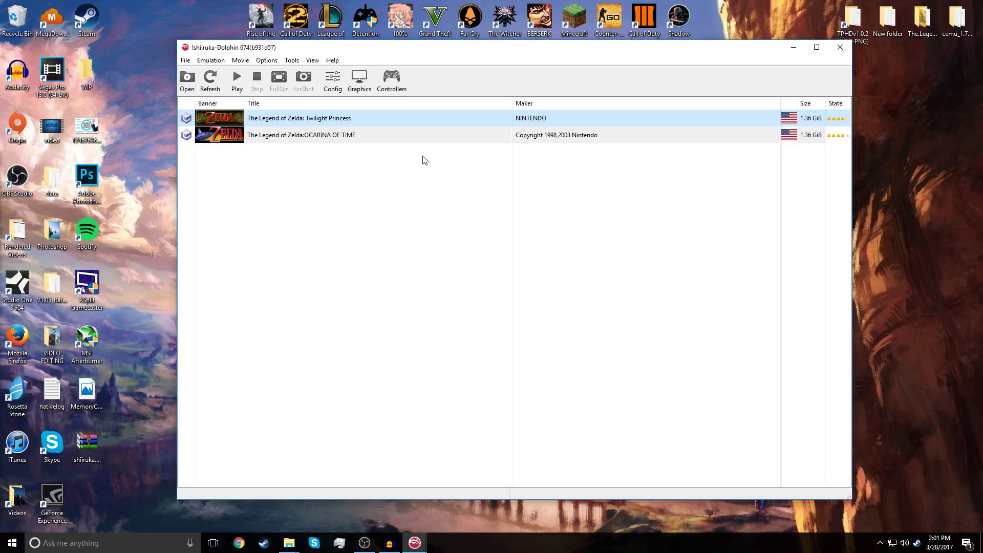
# Try to launch The Legend of Zelda: Twilight Princess, dismissing the audio warning and the crash dialog.
pyautogui.doubleClick(346, 118)
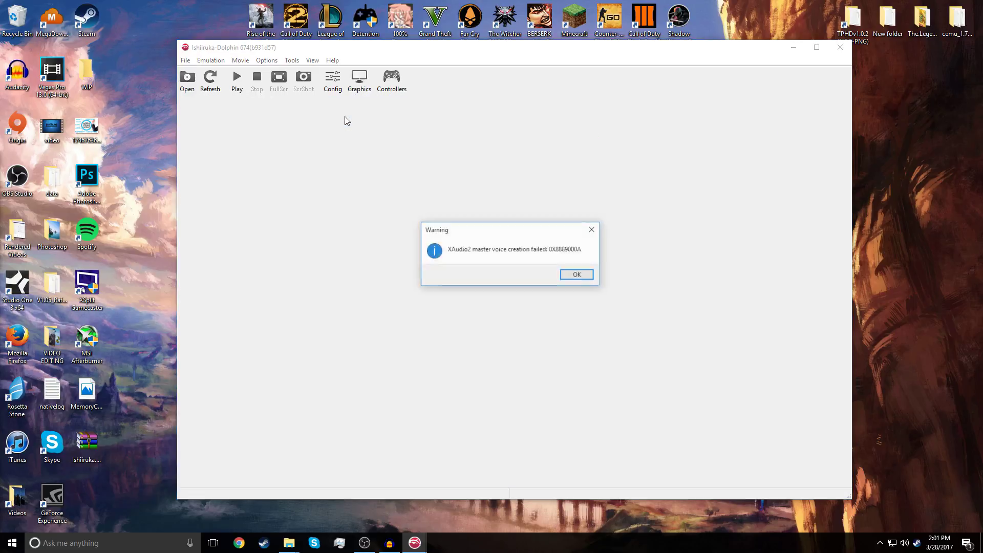
pyautogui.click(573, 276)
pyautogui.click(574, 276)
pyautogui.click(573, 278)
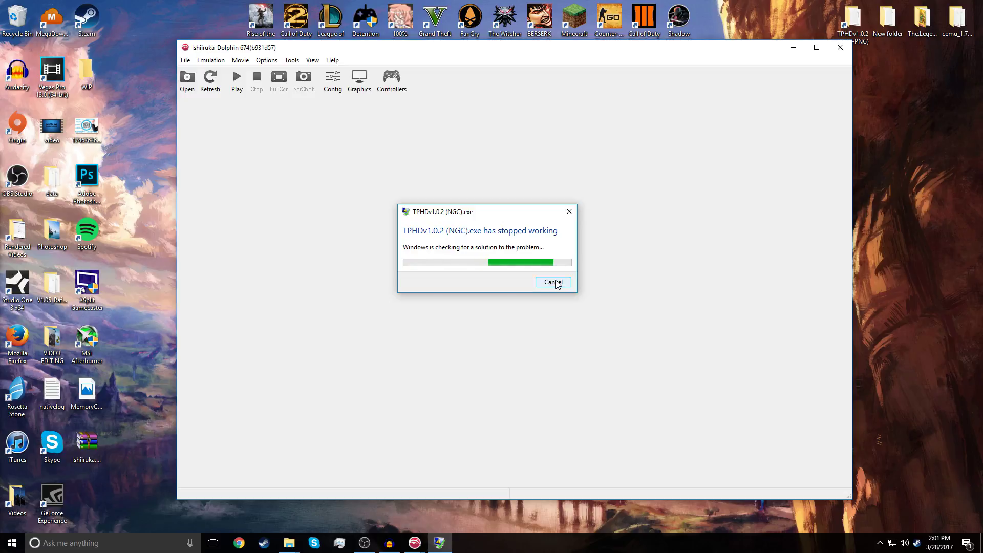
pyautogui.click(555, 282)
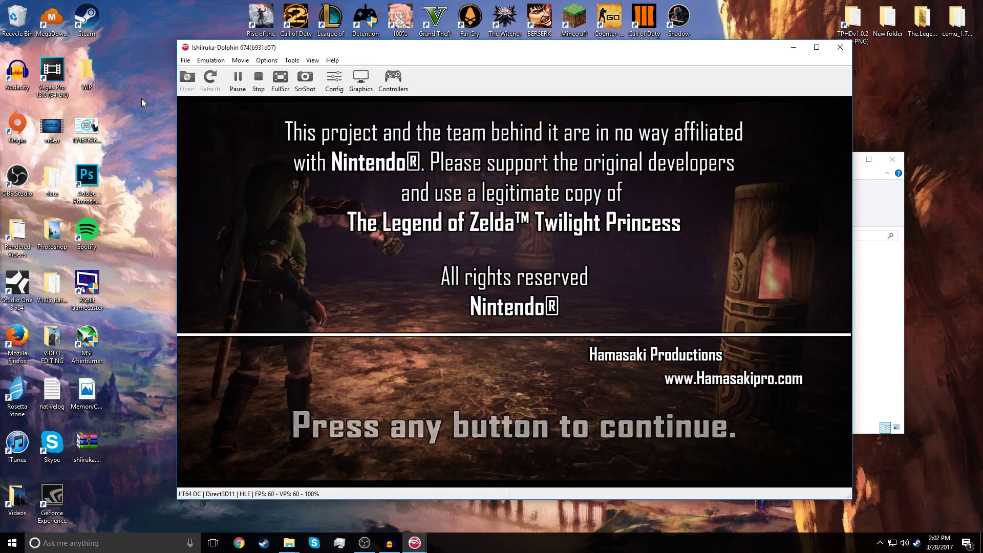
# Continue past the game's disclaimer and title screens and load the saved quest log in slot 3.
pyautogui.press('Return')
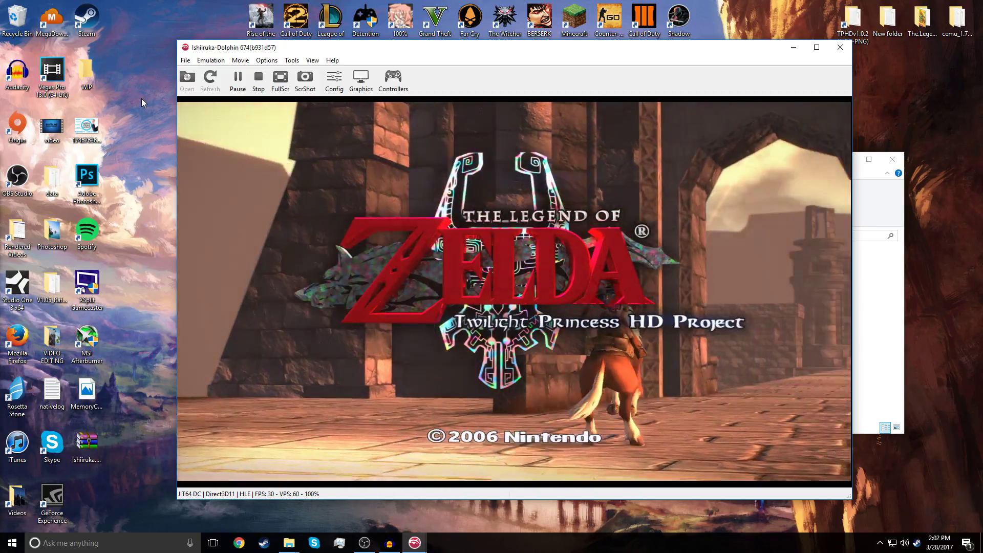
pyautogui.press('Return')
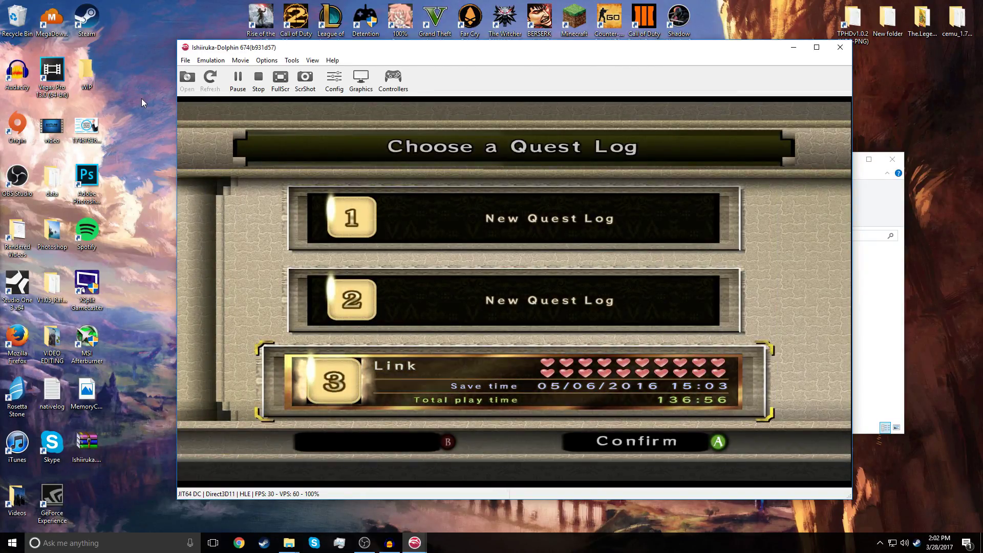
pyautogui.press('Up')
pyautogui.press('Up')
pyautogui.press('Down')
pyautogui.press('Down')
pyautogui.press('Return')
pyautogui.press('Return')
pyautogui.press('Return')
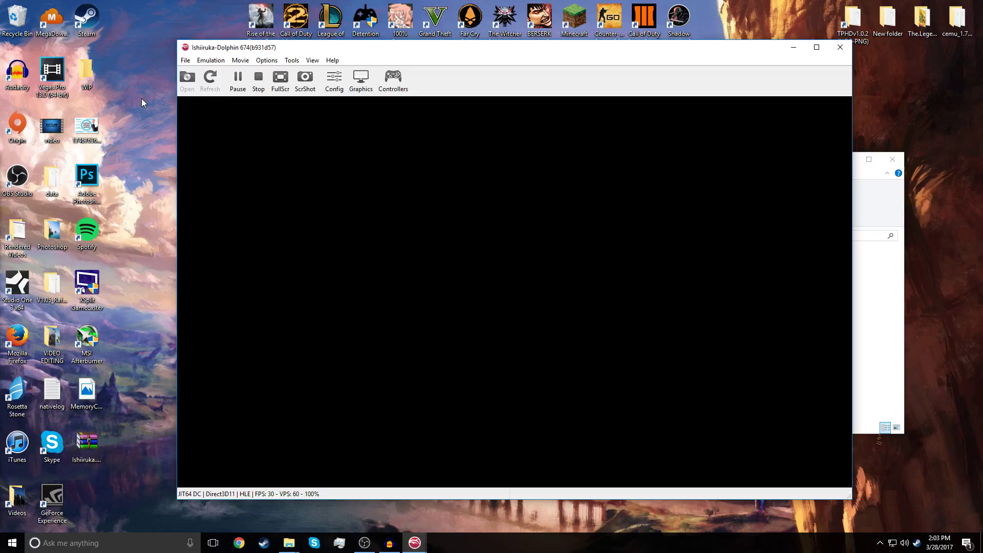